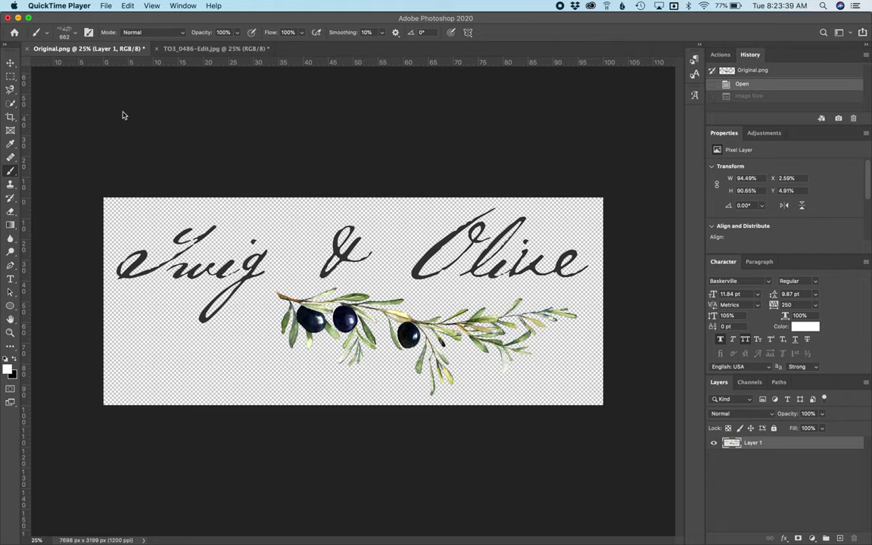
Bring Photoshop forward with the Twig & Olive logo document active
left_click(106, 6)
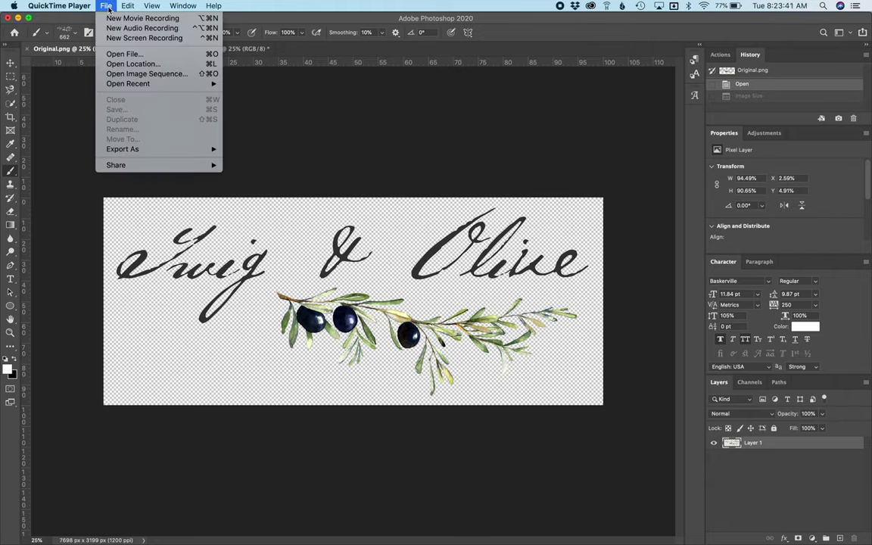
left_click(62, 126)
left_click(86, 6)
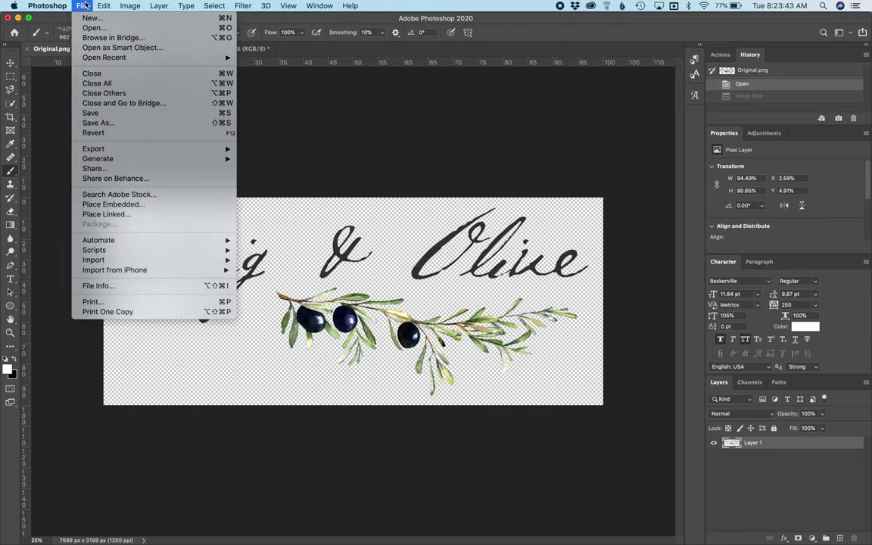
Resize the logo image to 700 px wide (700 × 291 px) in Image Size
mouse_move(131, 6)
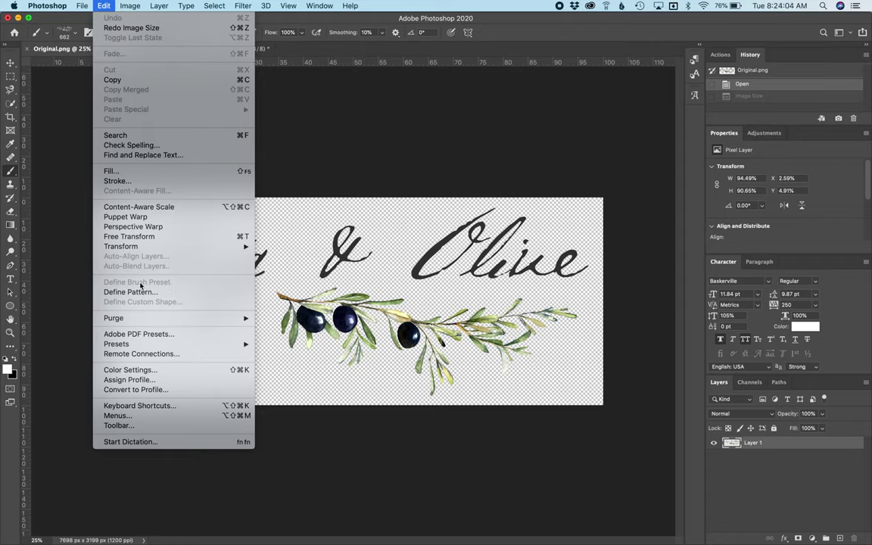
left_click(13, 177)
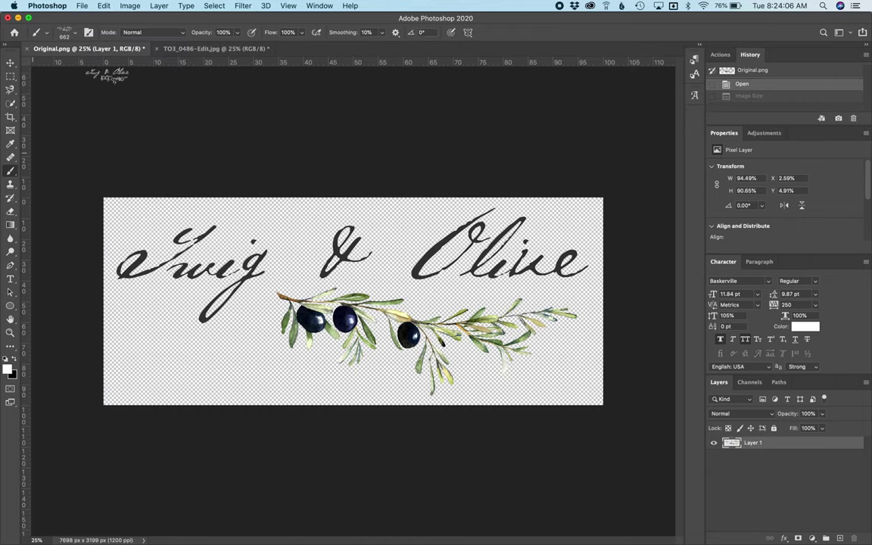
left_click(137, 6)
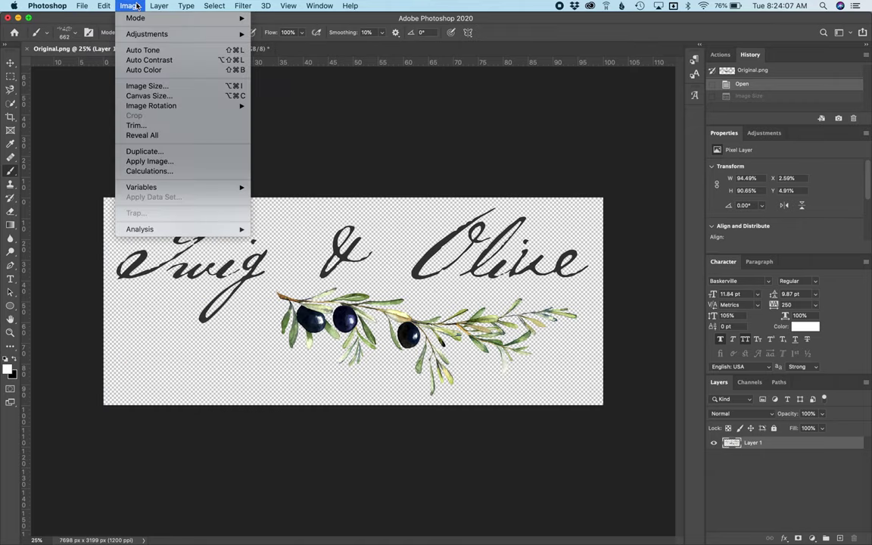
left_click(153, 88)
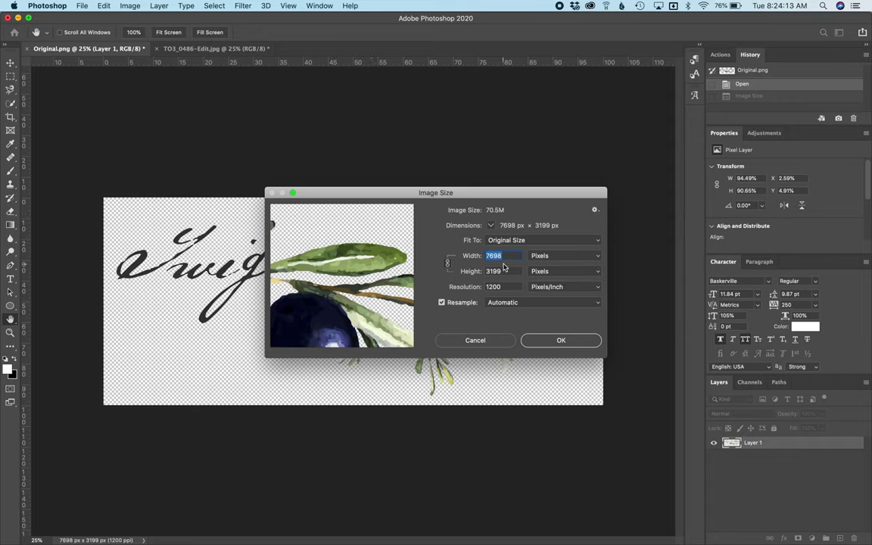
type("700")
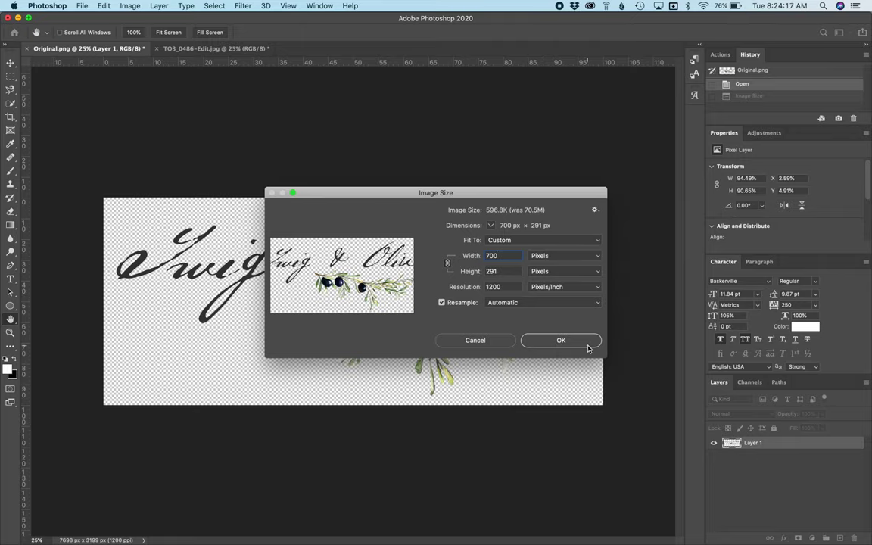
left_click(561, 344)
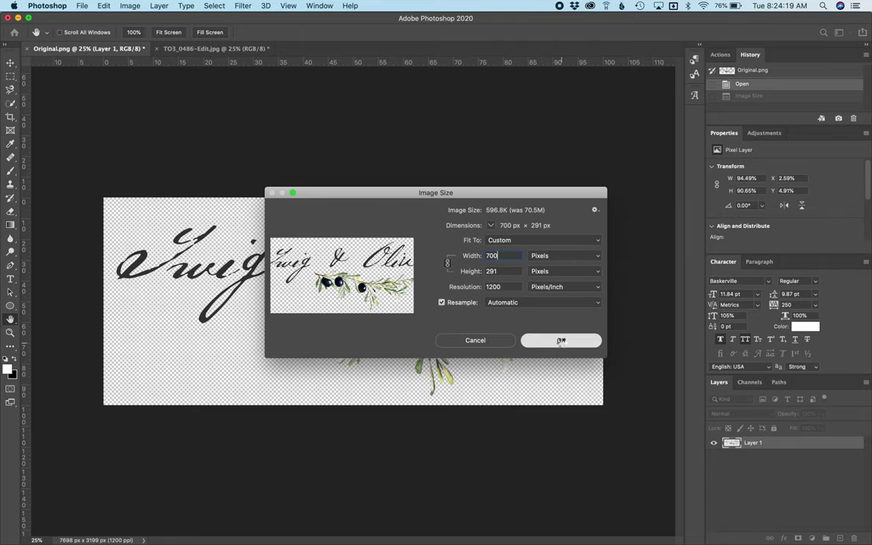
Zoom in on the shrunken 700-px logo
key("b")
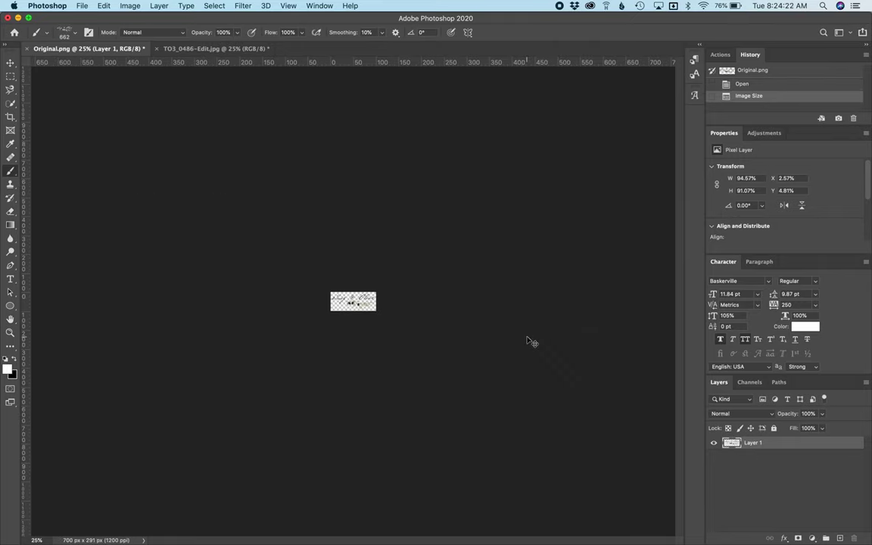
key("super+equal")
key("super+equal")
key("super+equal")
key("super+equal")
key("super+equal")
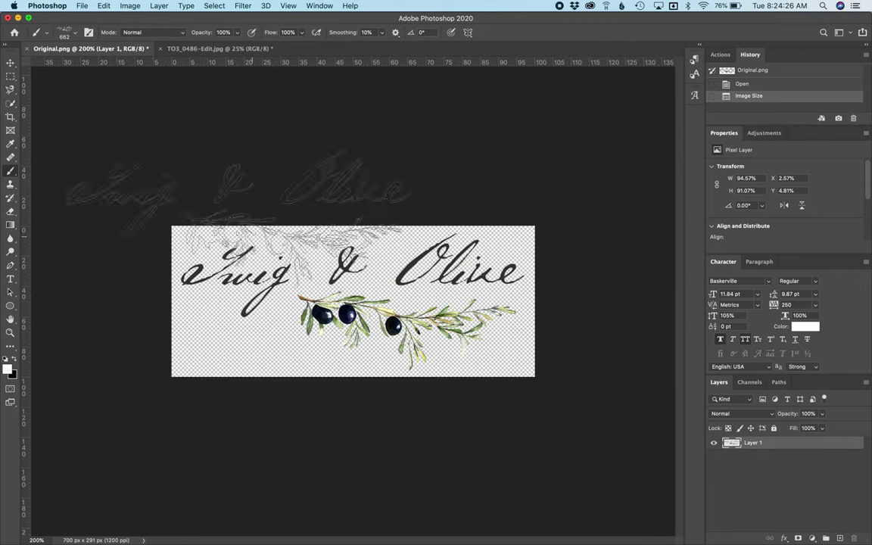
left_click(10, 63)
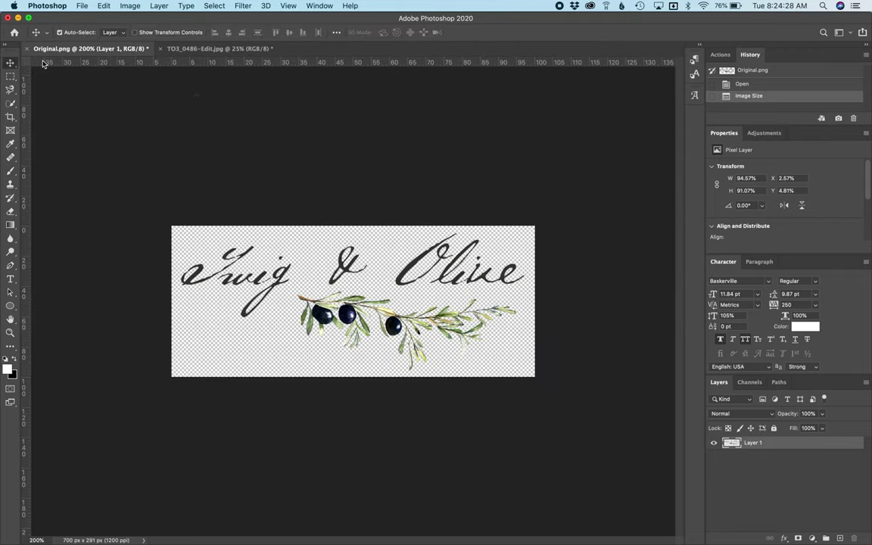
Define the resized logo as a brush preset named Original.png
left_click(83, 7)
left_click(85, 9)
left_click(111, 7)
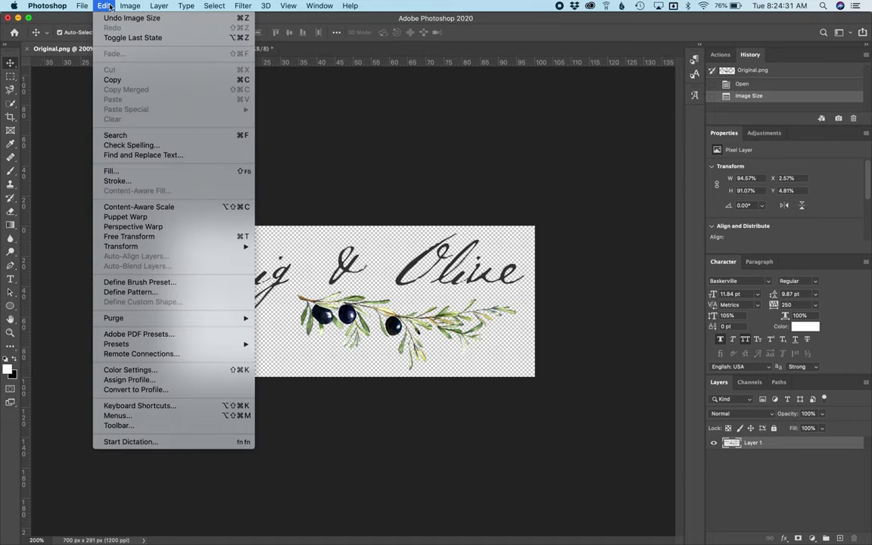
left_click(137, 282)
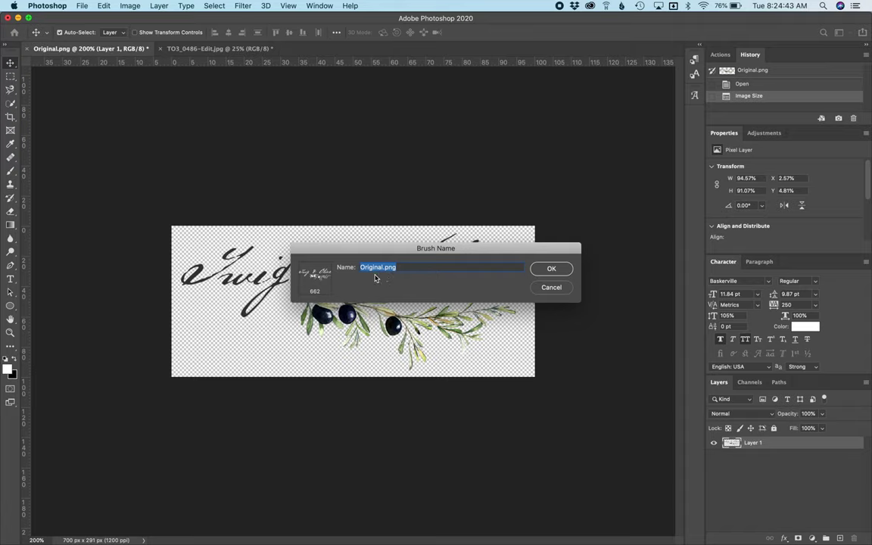
left_click(554, 271)
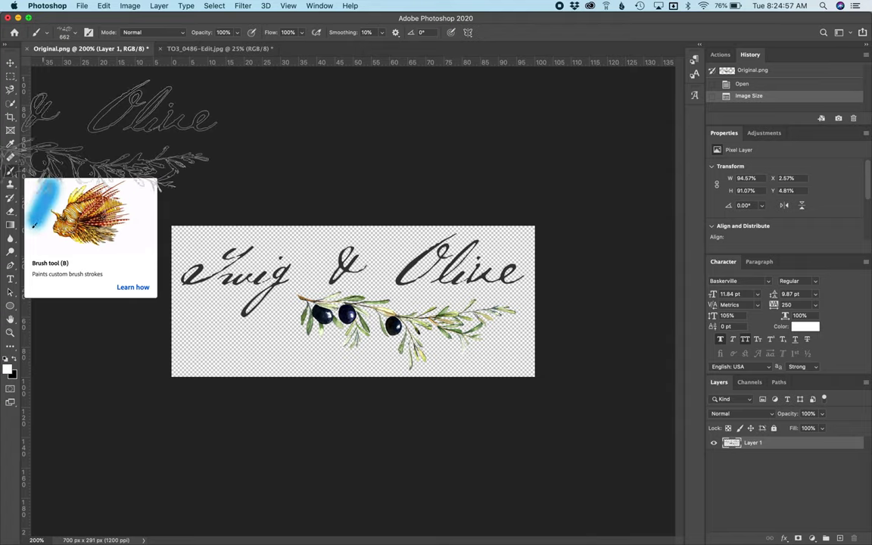
Stamp a white logo with a 2400-px brush beside the bride on TO3_0486-Edit.jpg
left_click(186, 49)
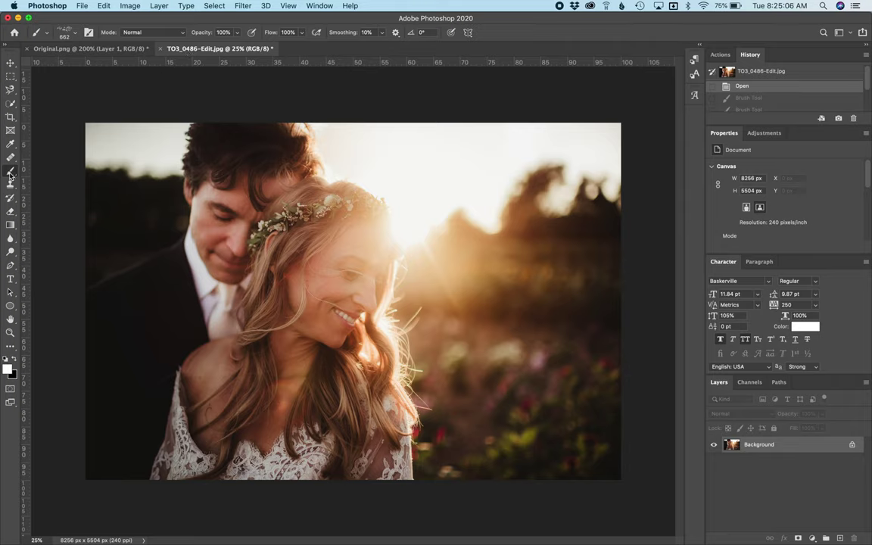
key("bracketright")
key("bracketright")
key("bracketright")
key("bracketright")
key("bracketright")
key("bracketright")
key("bracketright")
key("bracketright")
key("bracketright")
key("bracketright")
key("bracketright")
key("bracketright")
key("bracketright")
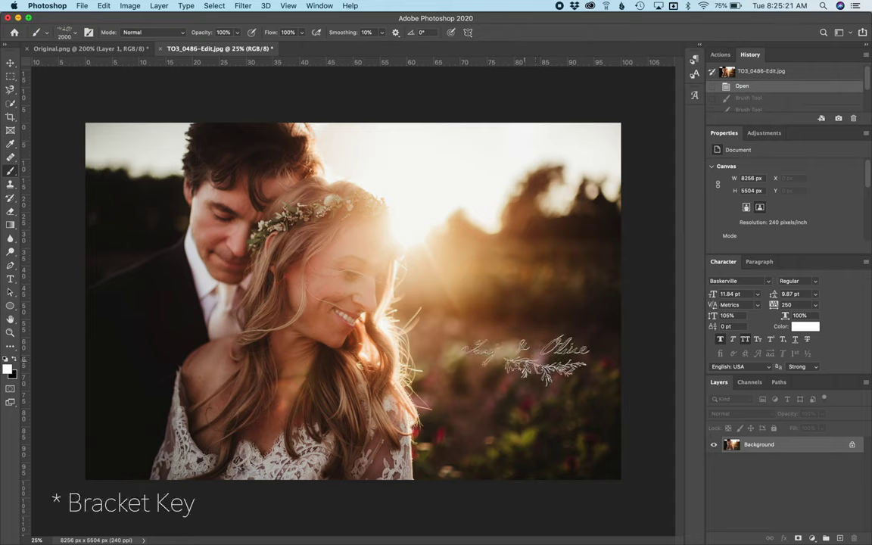
key("bracketright")
key("bracketright")
key("bracketright")
key("bracketright")
key("bracketright")
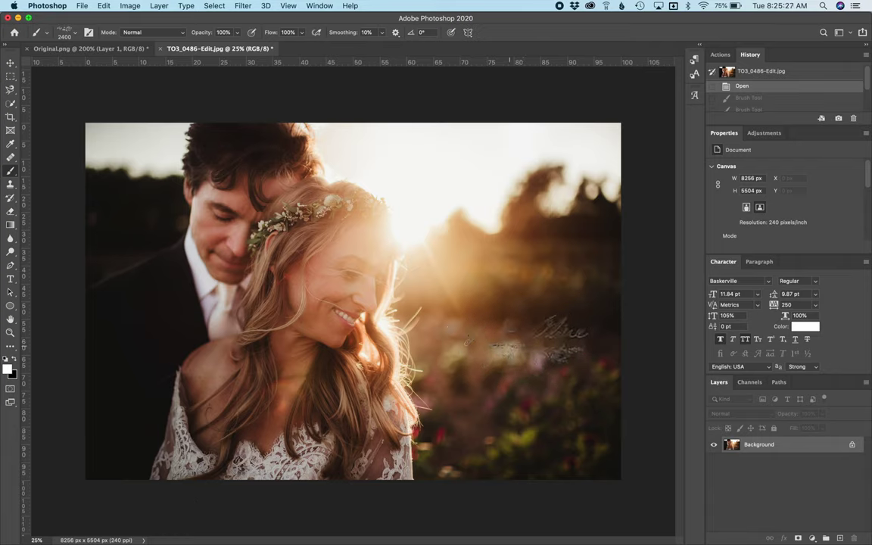
left_click(509, 342)
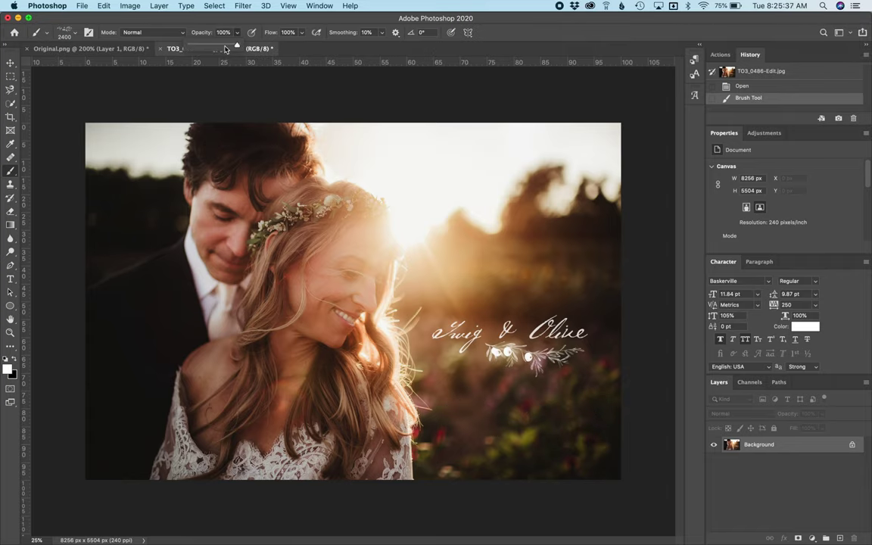
Stamp a 50%-opacity logo above the first, then two faint 15%-opacity logos lower down
left_click_drag(237, 48, 213, 48)
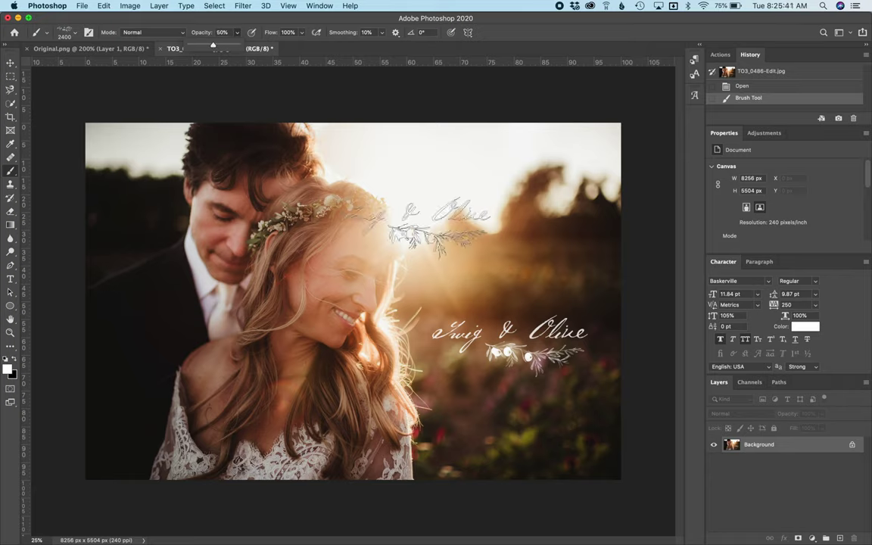
left_click(496, 278)
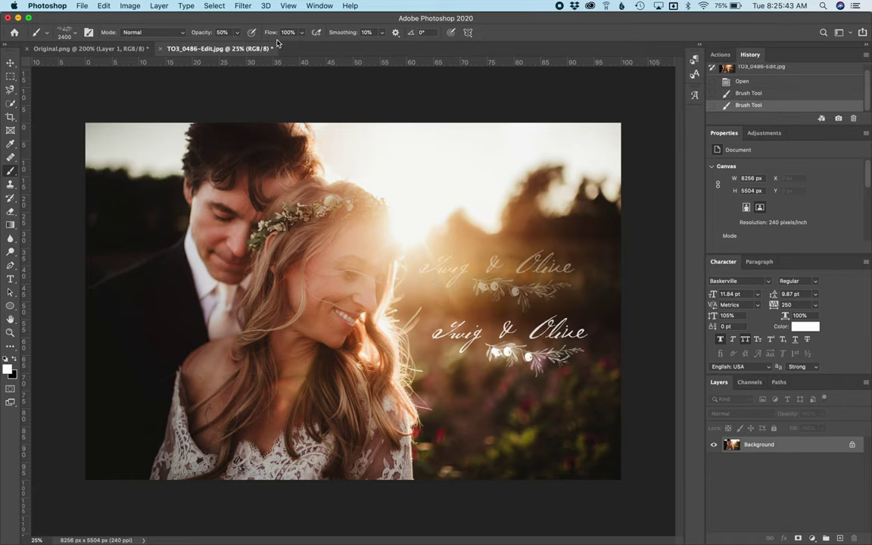
left_click(236, 33)
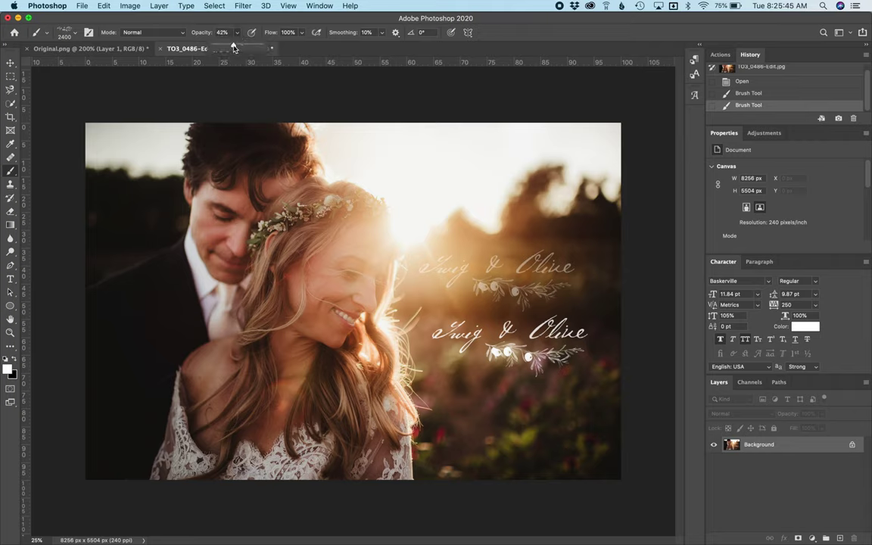
mouse_move(233, 48)
left_mouse_down()
mouse_move(203, 45)
mouse_move(222, 50)
left_mouse_up()
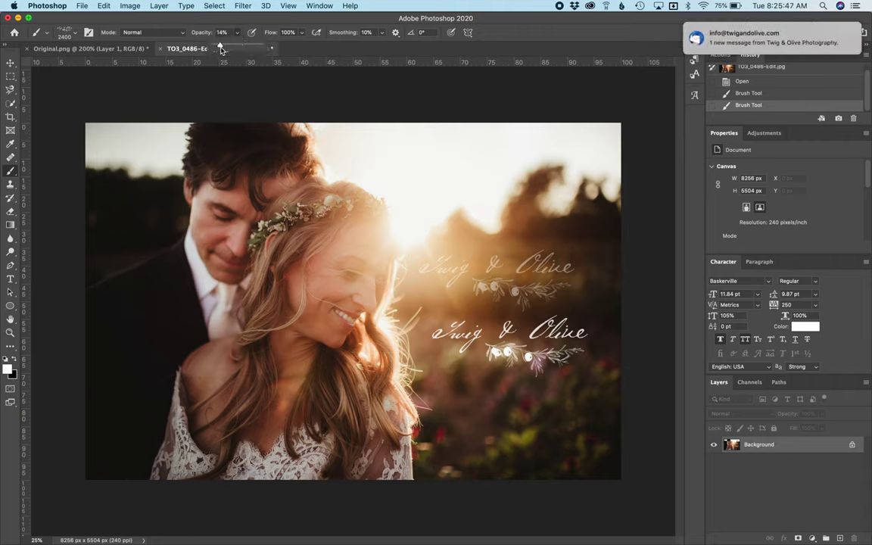
left_click(519, 421)
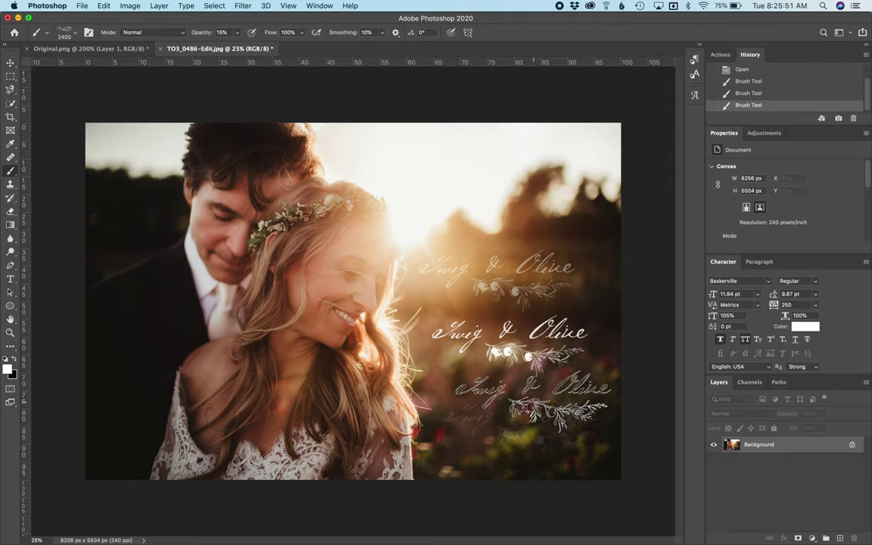
left_click(530, 385)
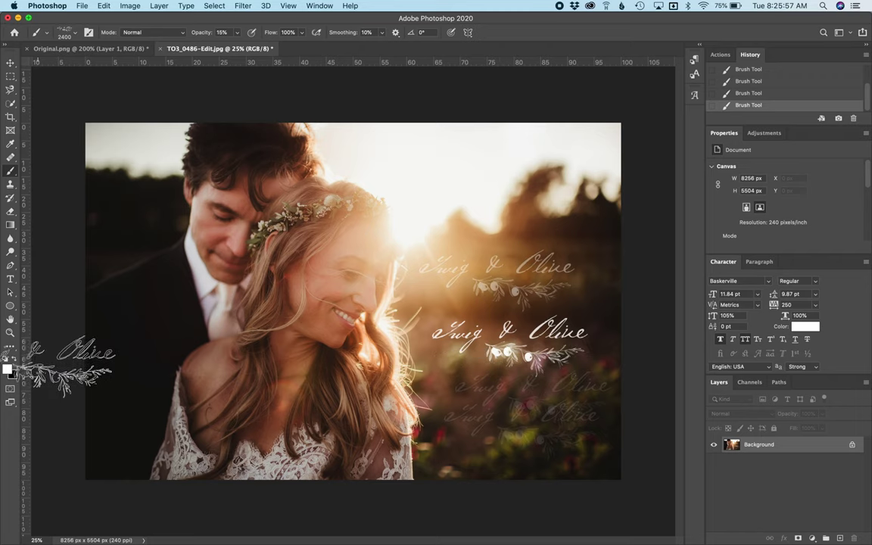
Stamp a solid black logo near the top at 100% opacity
left_click(15, 361)
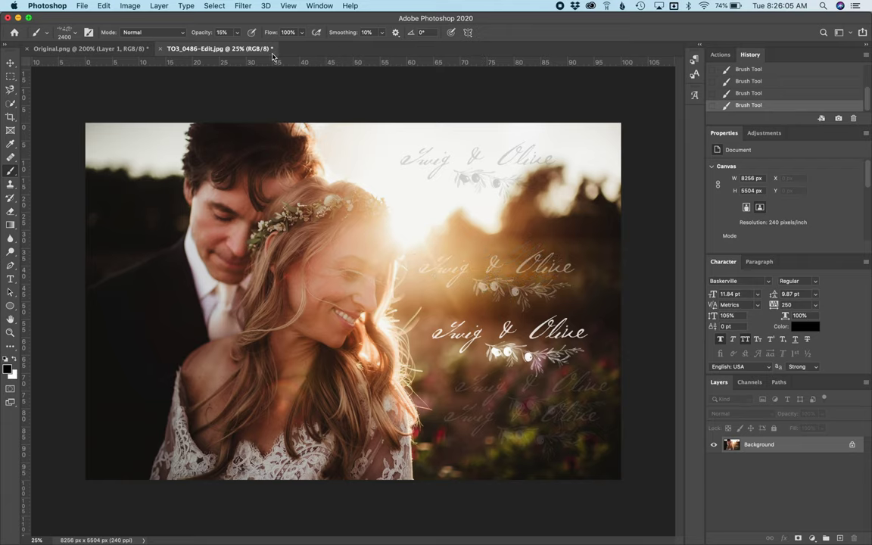
left_click(236, 34)
left_click_drag(235, 47, 279, 52)
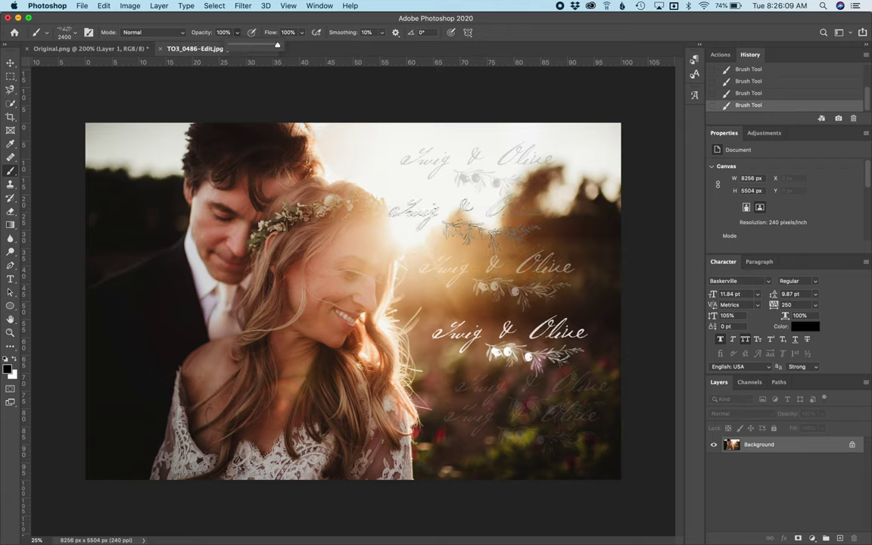
left_click(466, 220)
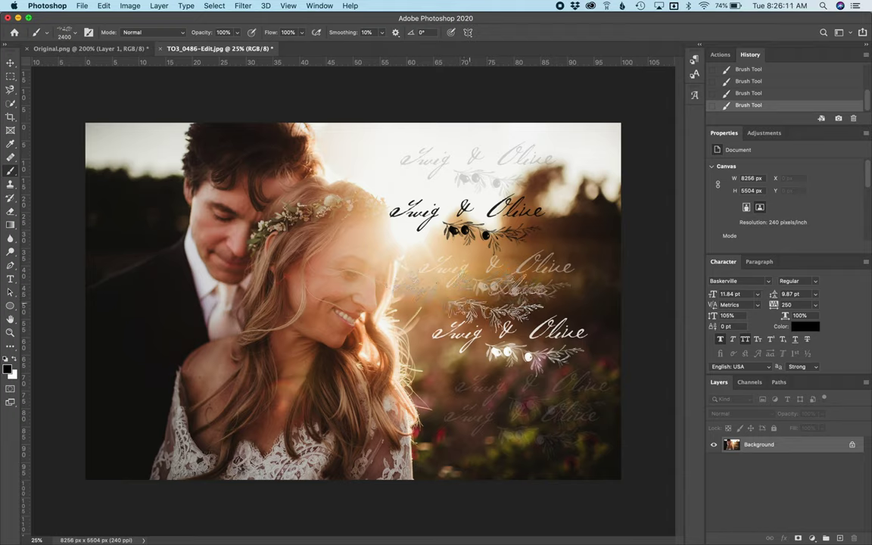